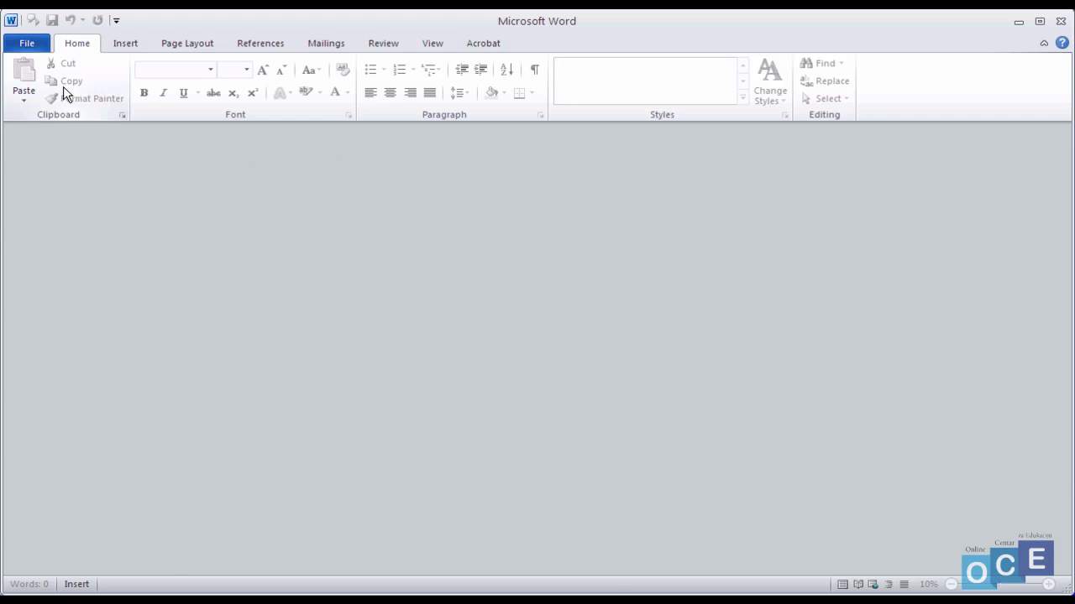
- Open the form letter SpajanjePismo.docx from the recent documents list
click(26, 43)
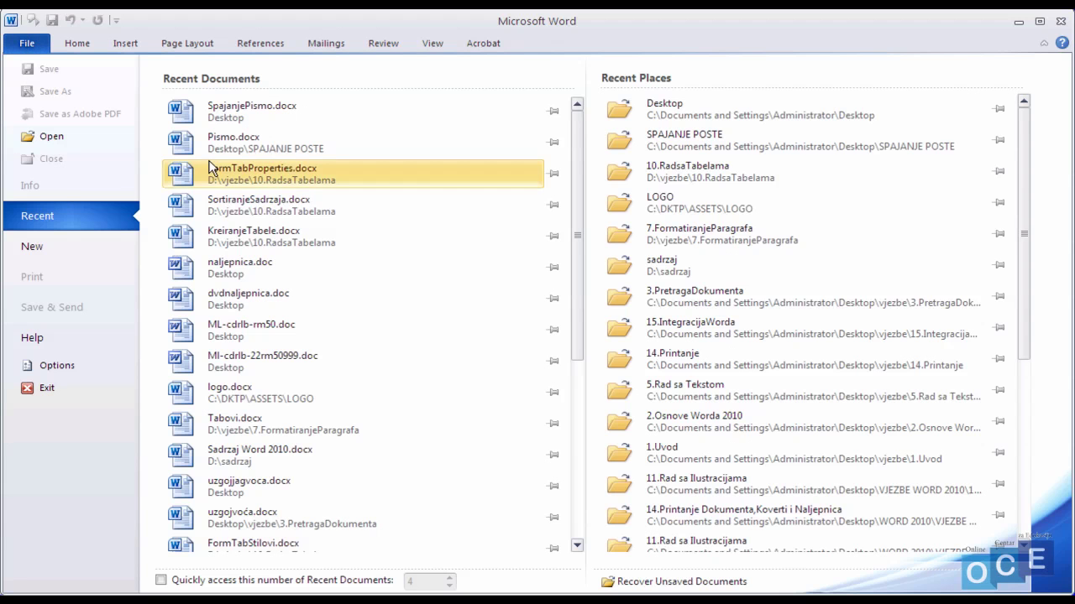
click(247, 117)
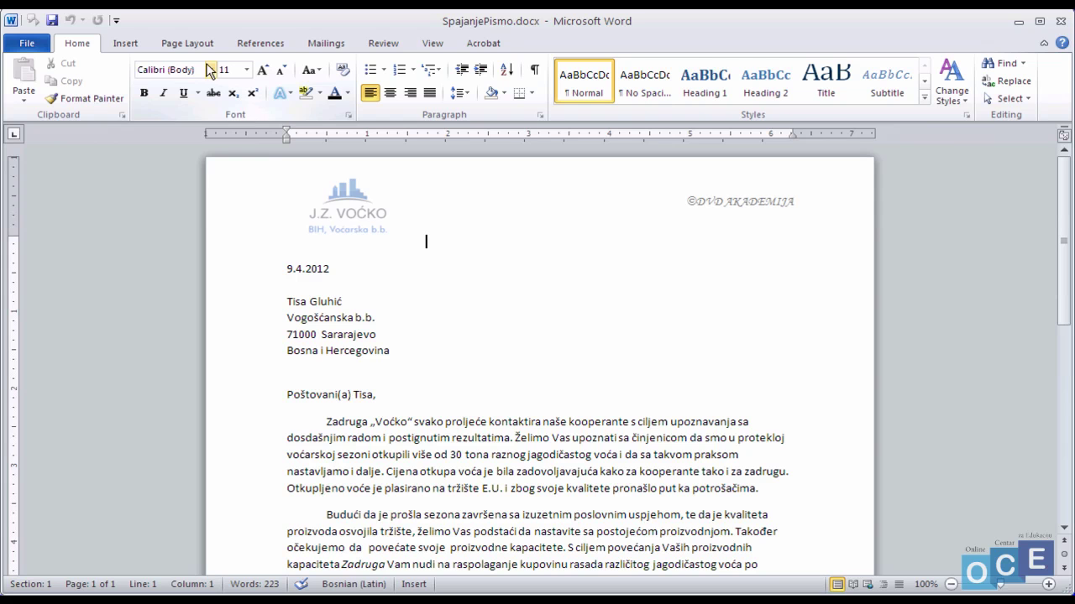
- On the Mailings tab, show the Start Mail Merge and Select Recipients options
click(319, 47)
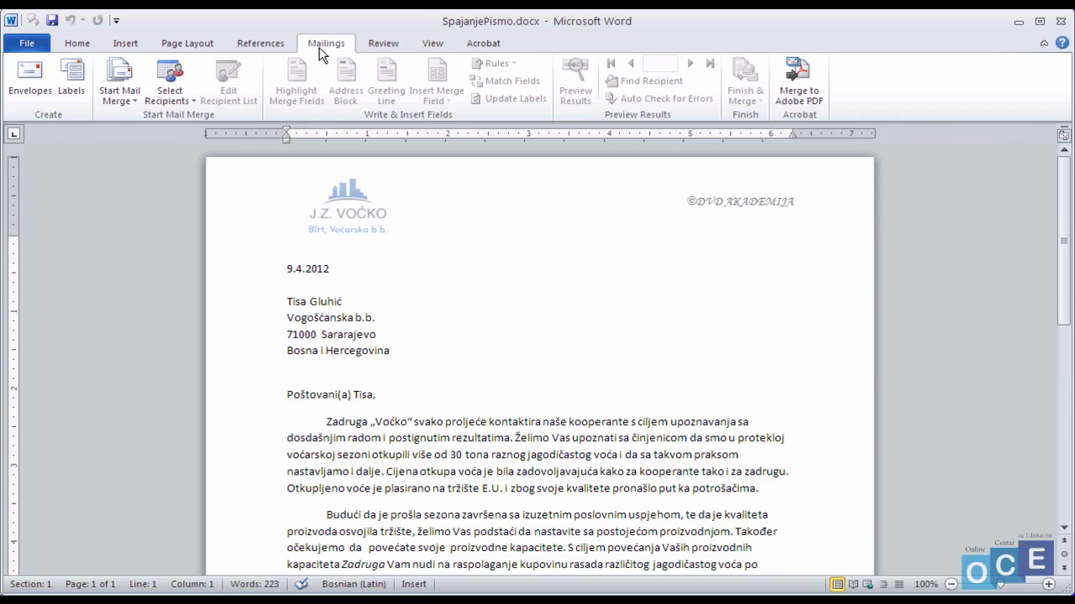
click(135, 100)
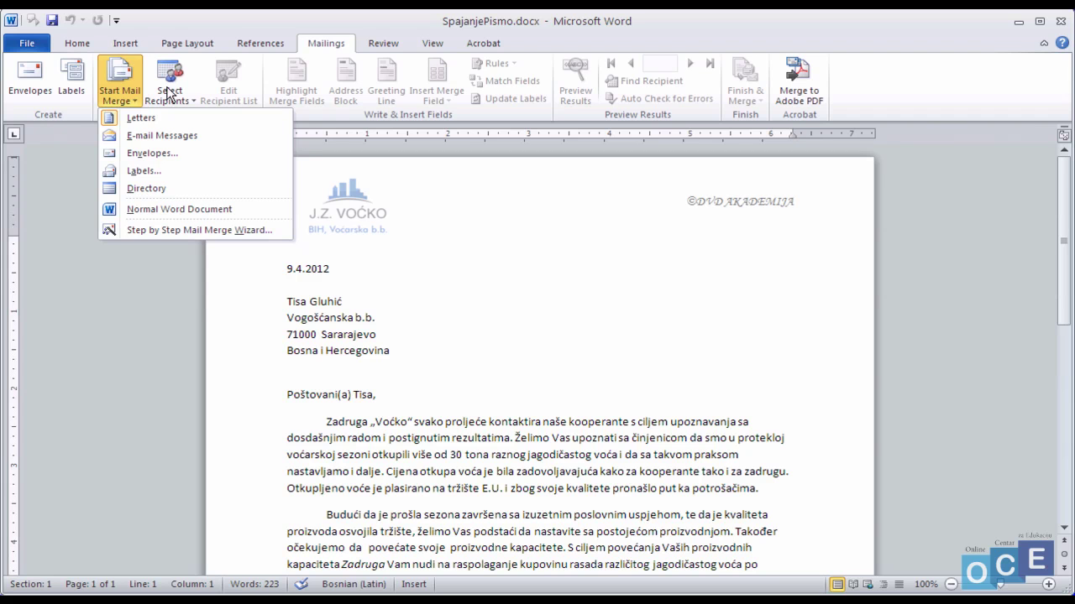
click(192, 101)
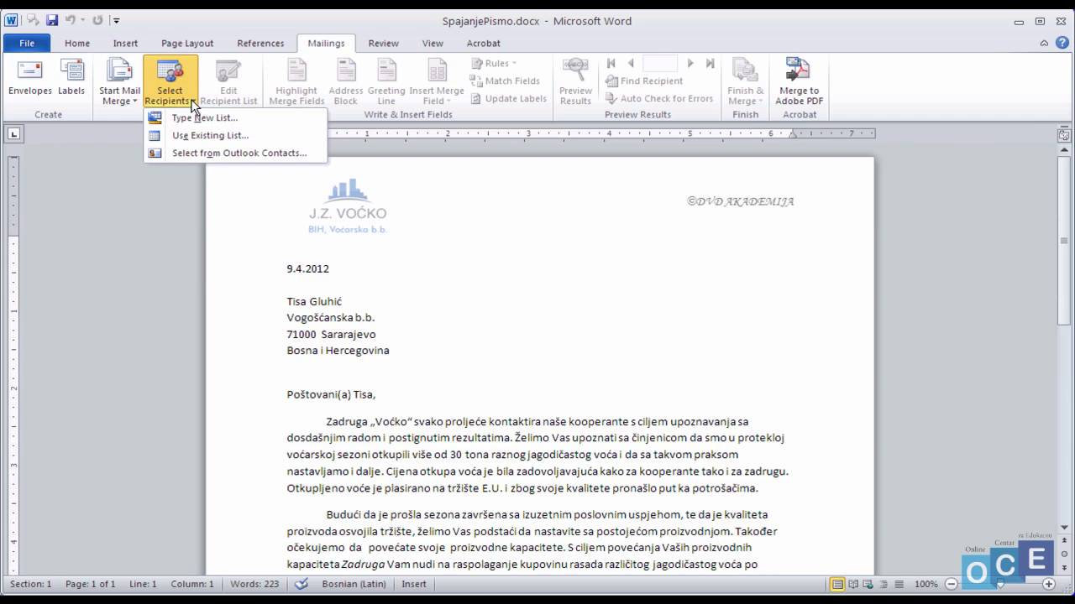
- Use an existing list: open Lista Kooperanata.xlsx from the Desktop's Vjezbe folder
click(225, 142)
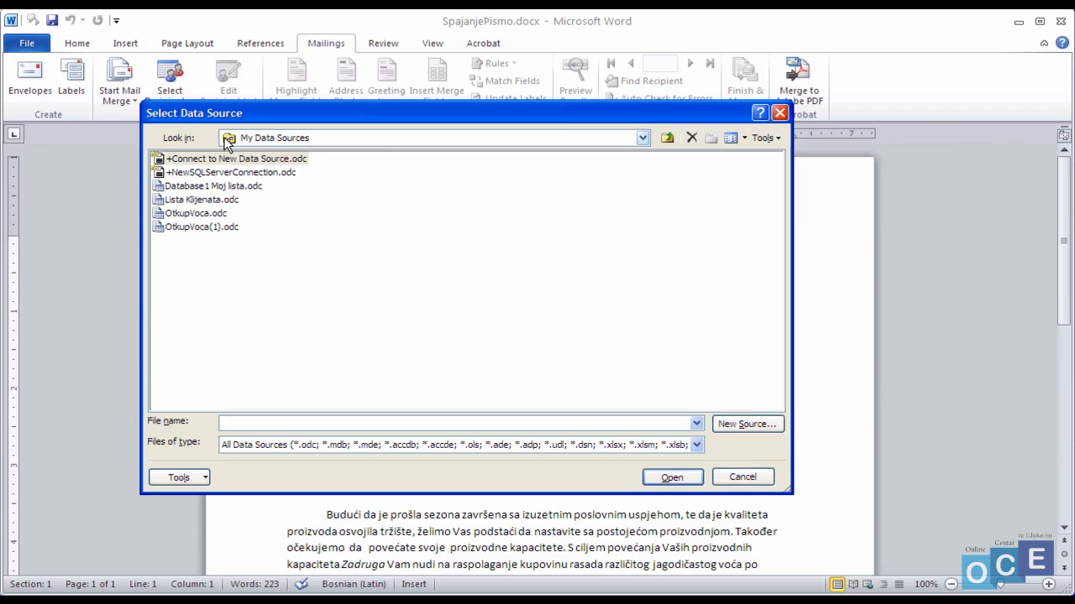
click(332, 137)
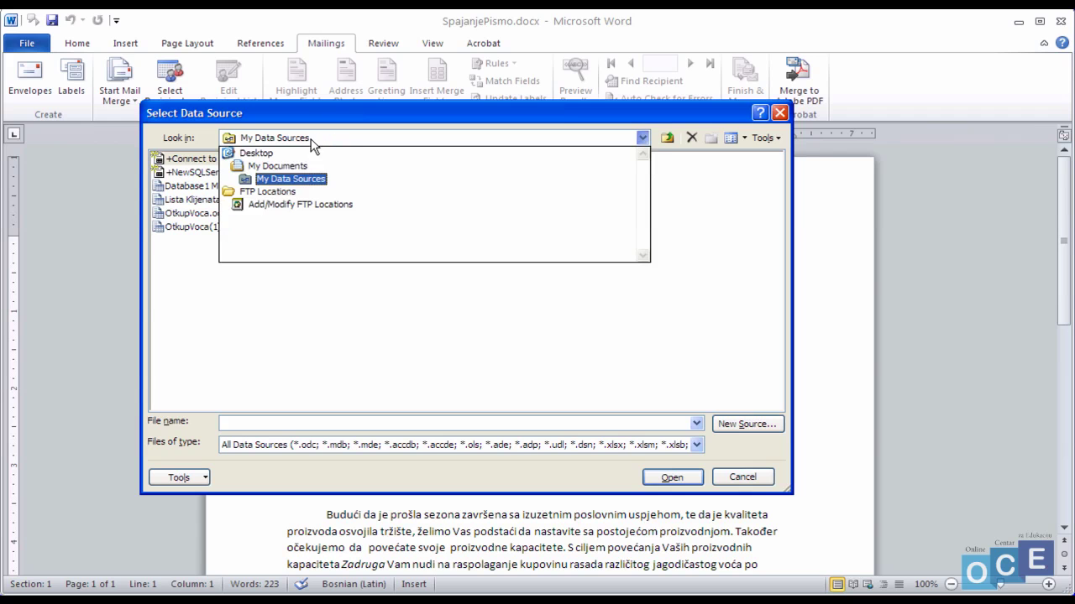
click(291, 153)
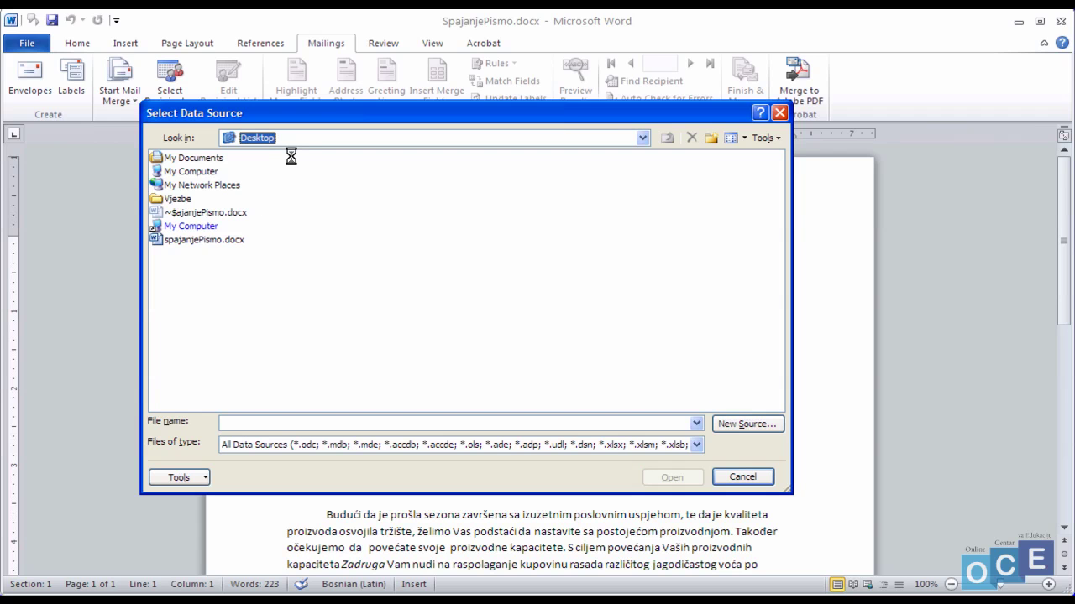
double_click(186, 202)
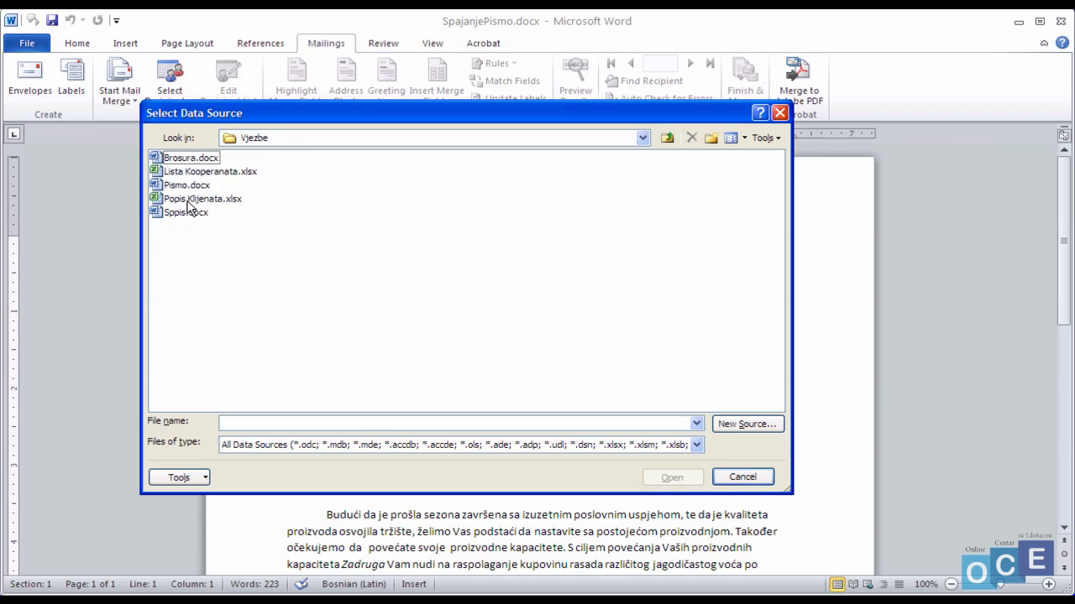
click(225, 174)
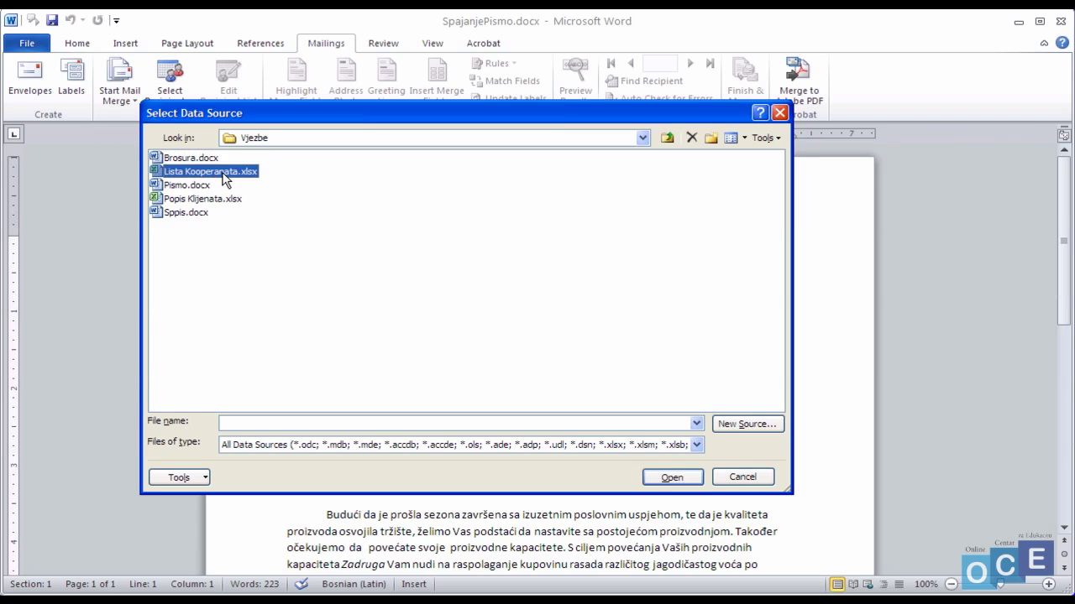
click(673, 478)
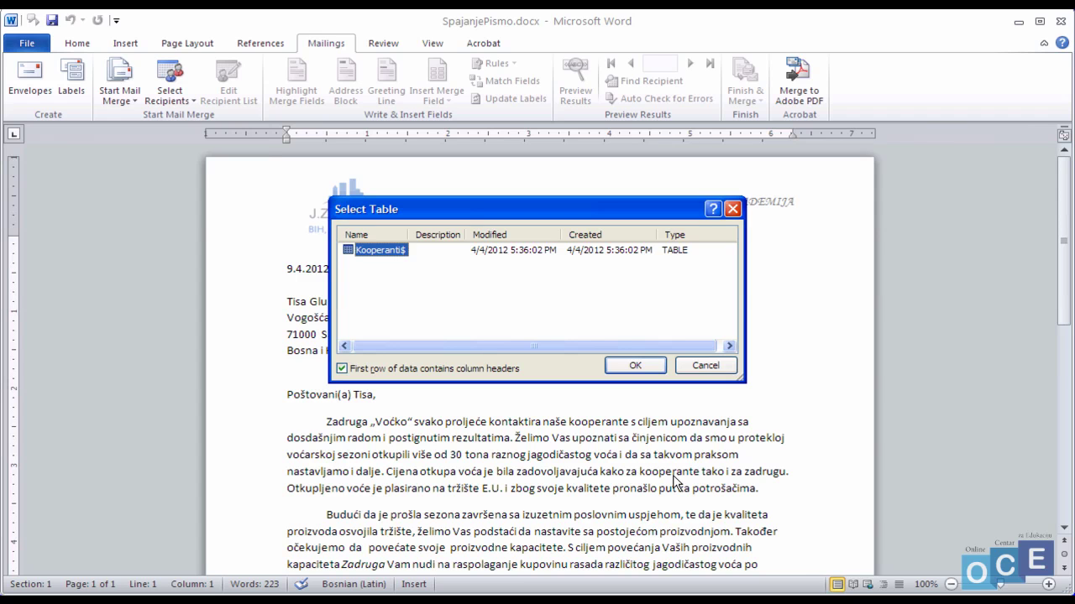
- Confirm the Kooperanti$ sheet as the recipient table, keeping first-row column headers
double_click(342, 369)
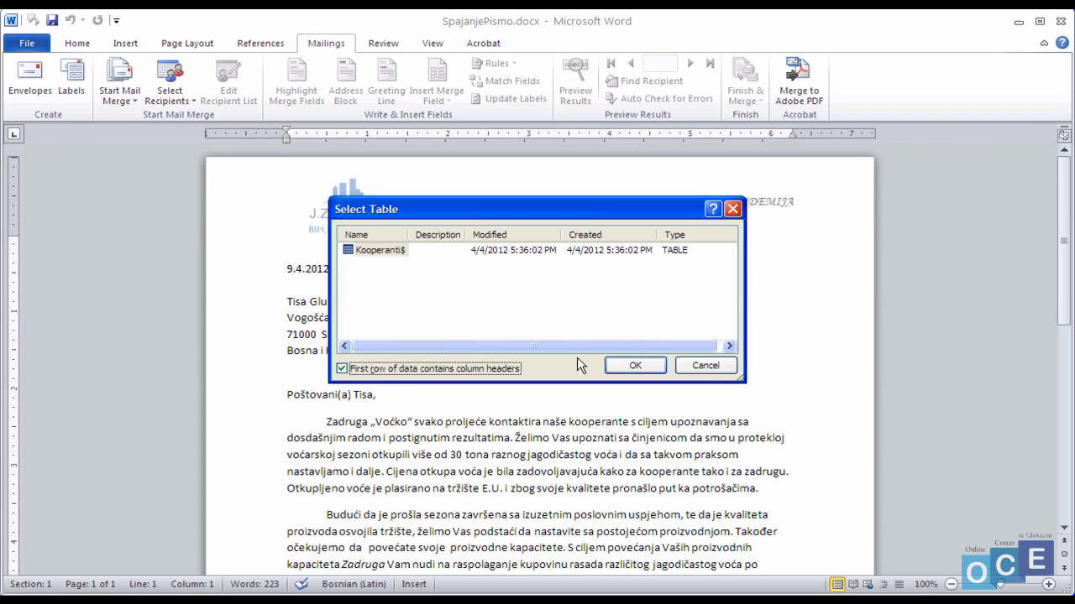
click(392, 253)
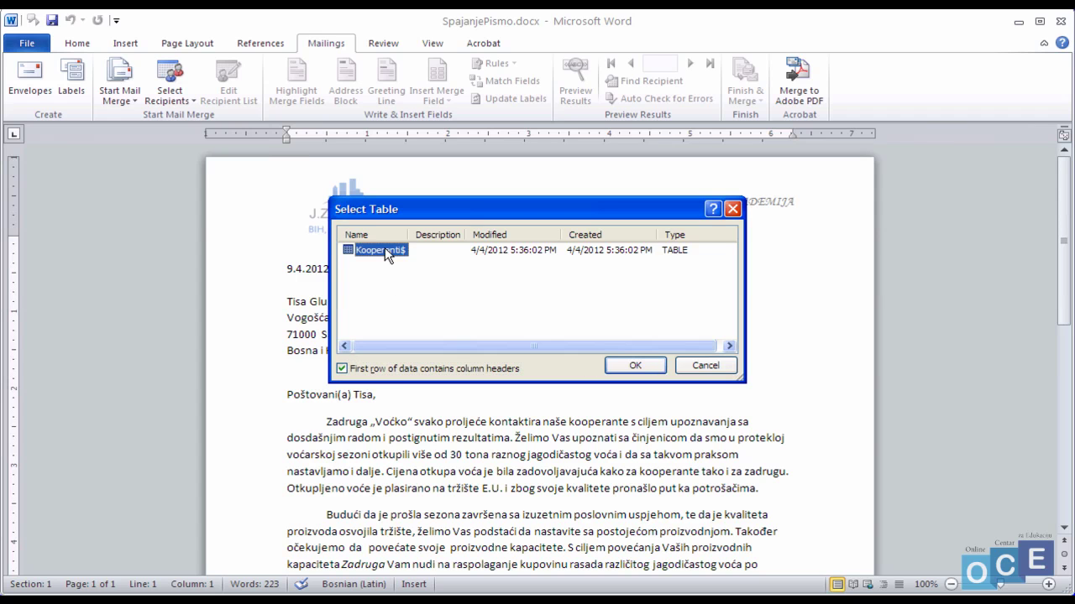
click(644, 367)
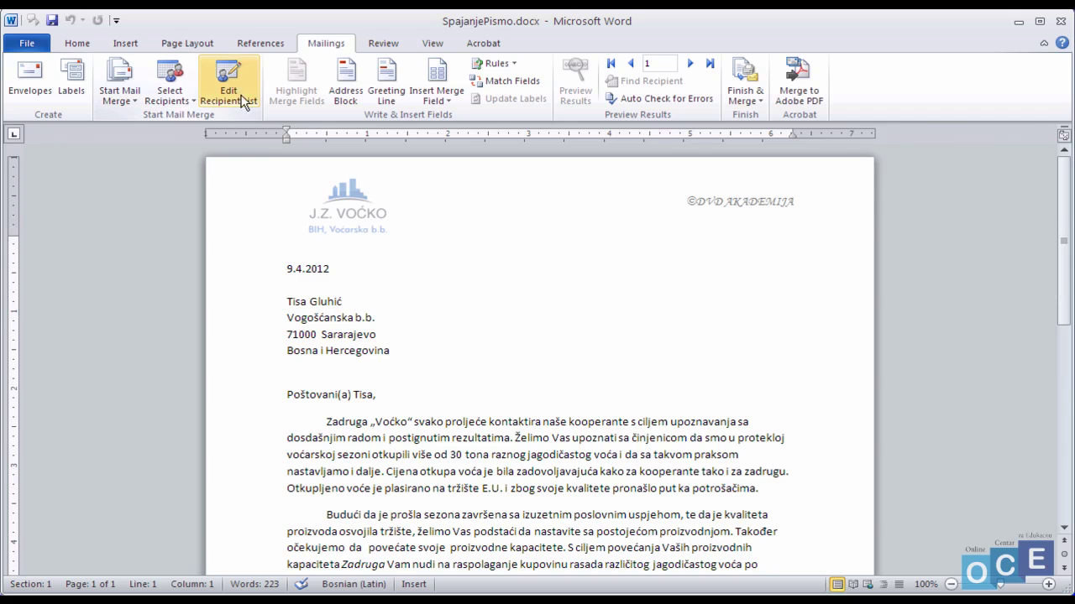
- Open the recipient list and scroll across its columns to review them
click(233, 92)
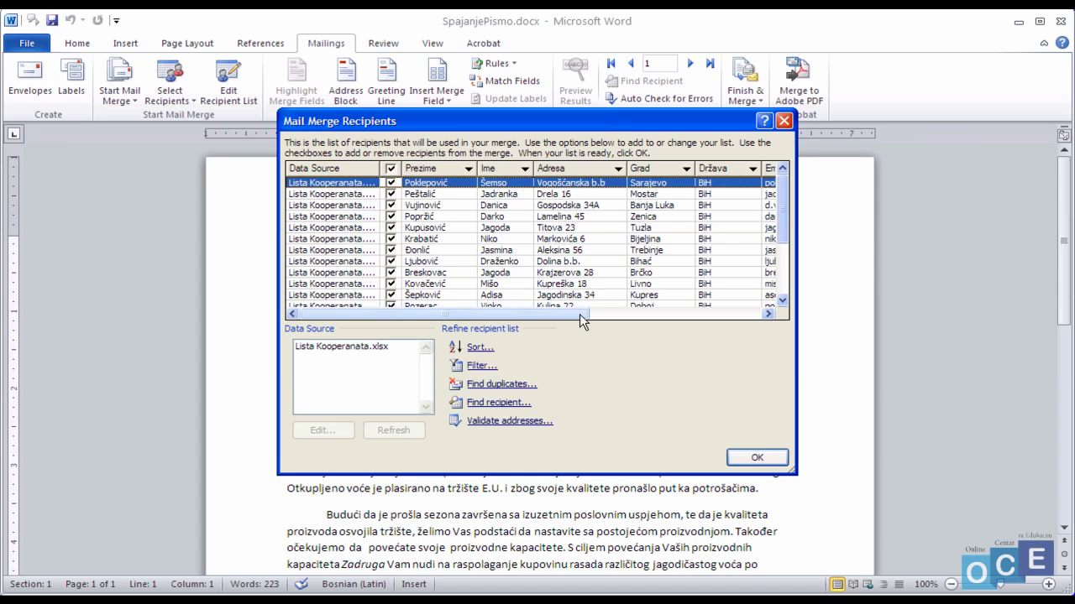
drag(582, 320, 710, 322)
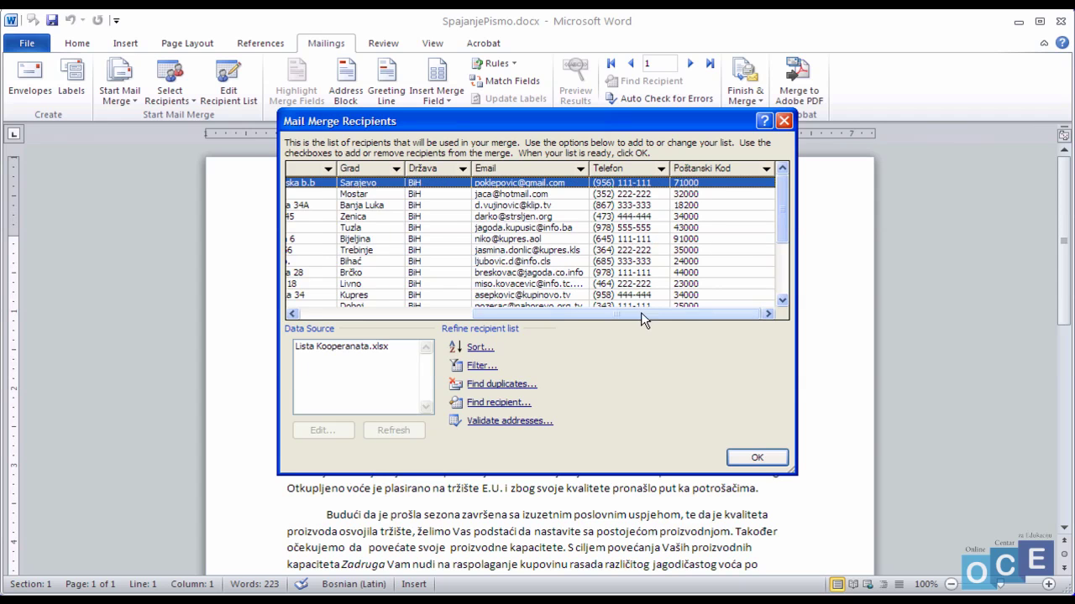
drag(641, 319, 472, 320)
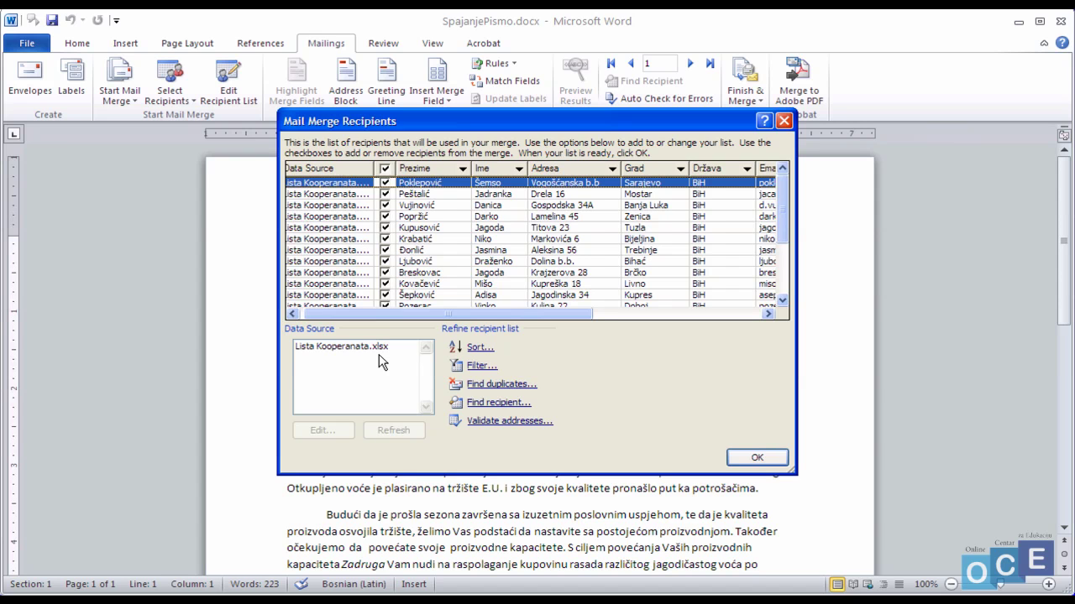
- View the Sort and Filter Records options, then close them unchanged
click(478, 348)
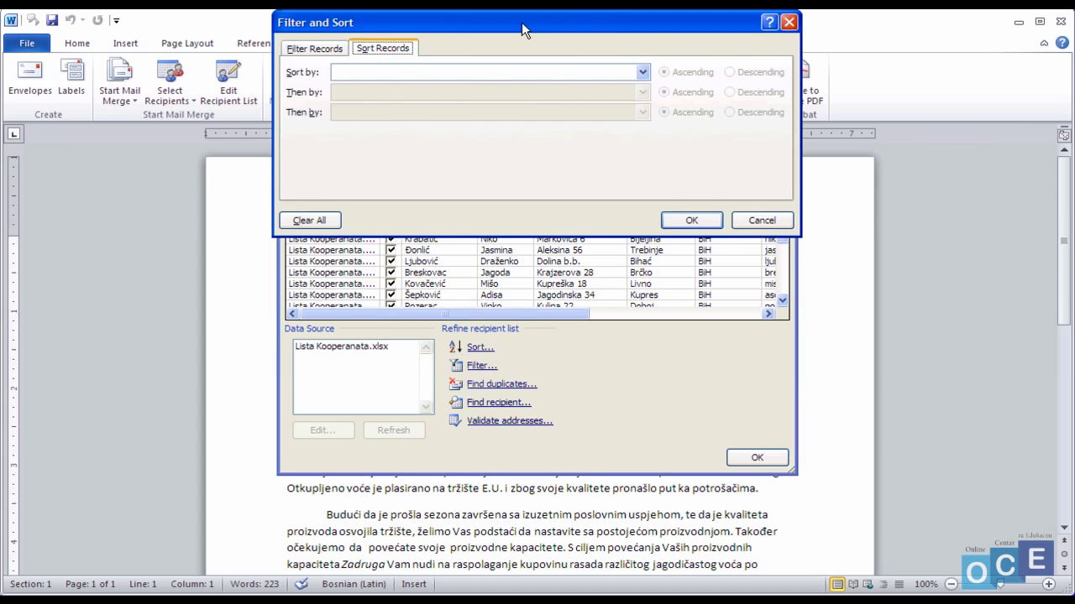
drag(522, 25, 520, 107)
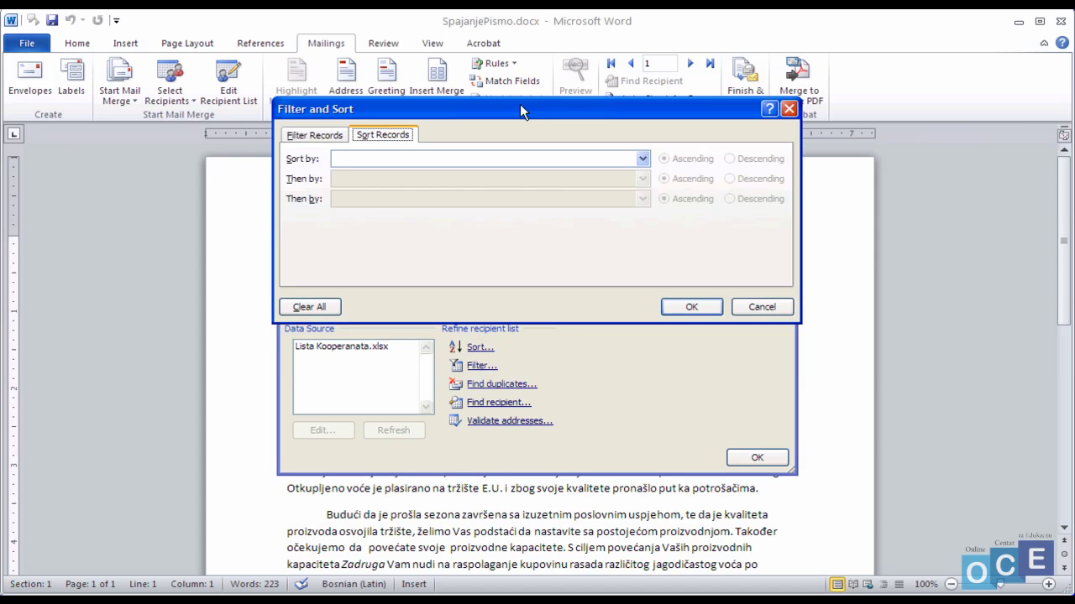
click(322, 141)
click(751, 311)
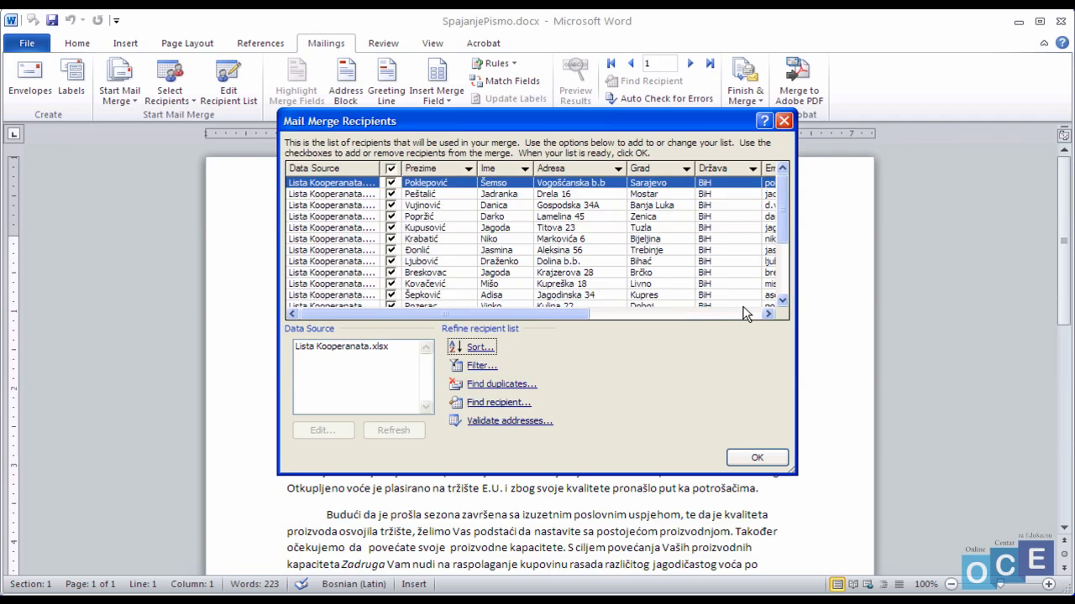
- Uncheck and recheck a few recipients so all stay included, then close the list
click(411, 250)
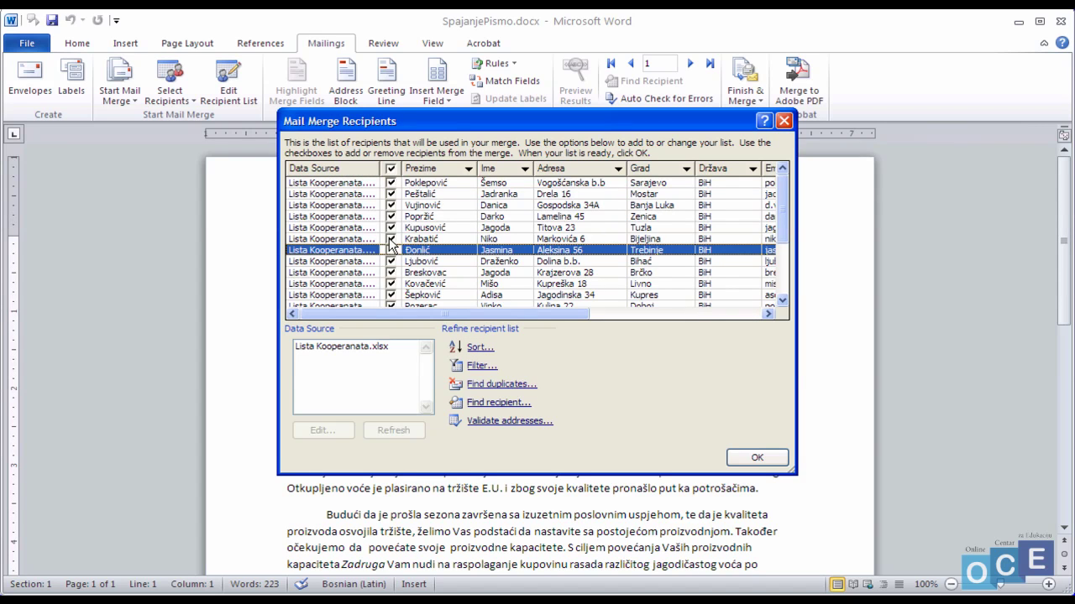
click(390, 239)
click(398, 217)
click(396, 216)
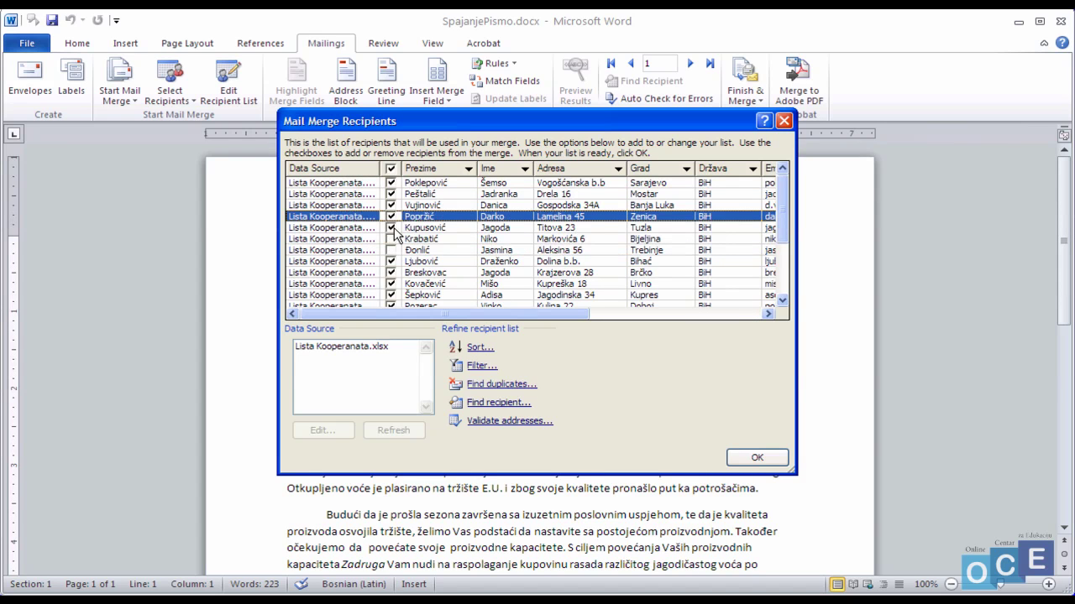
click(391, 238)
click(392, 251)
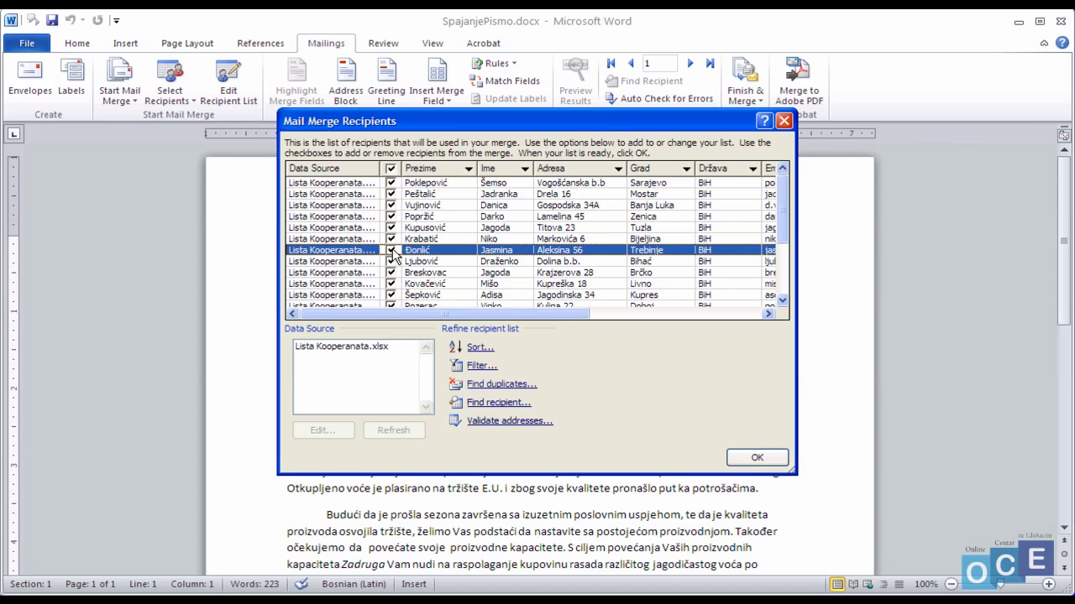
click(783, 121)
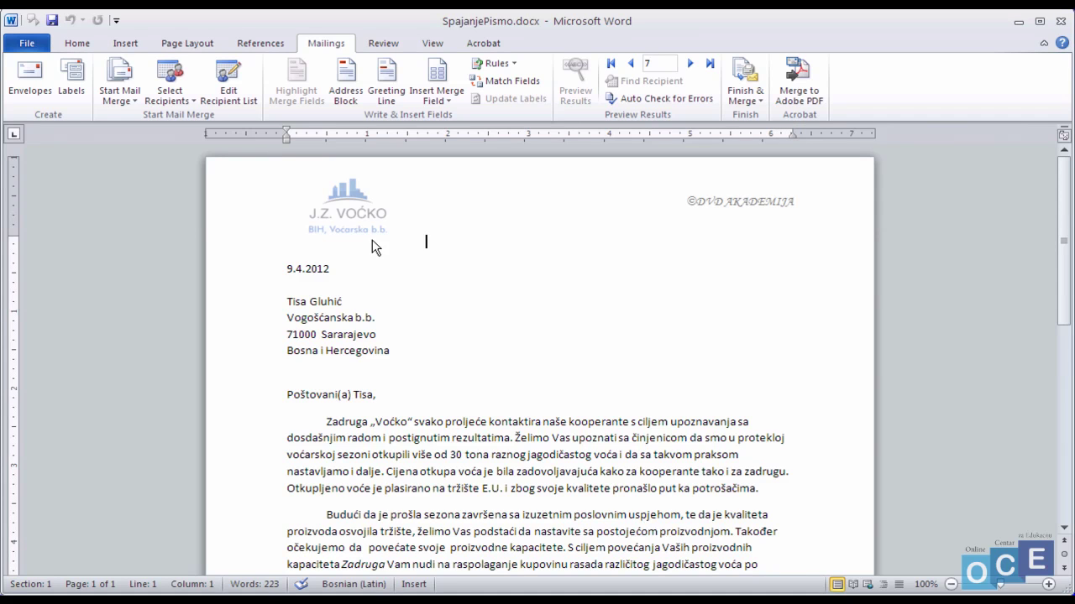
- Use an existing list: open Popis Klijenata.xlsx from the Desktop's Vjezbe folder
click(186, 106)
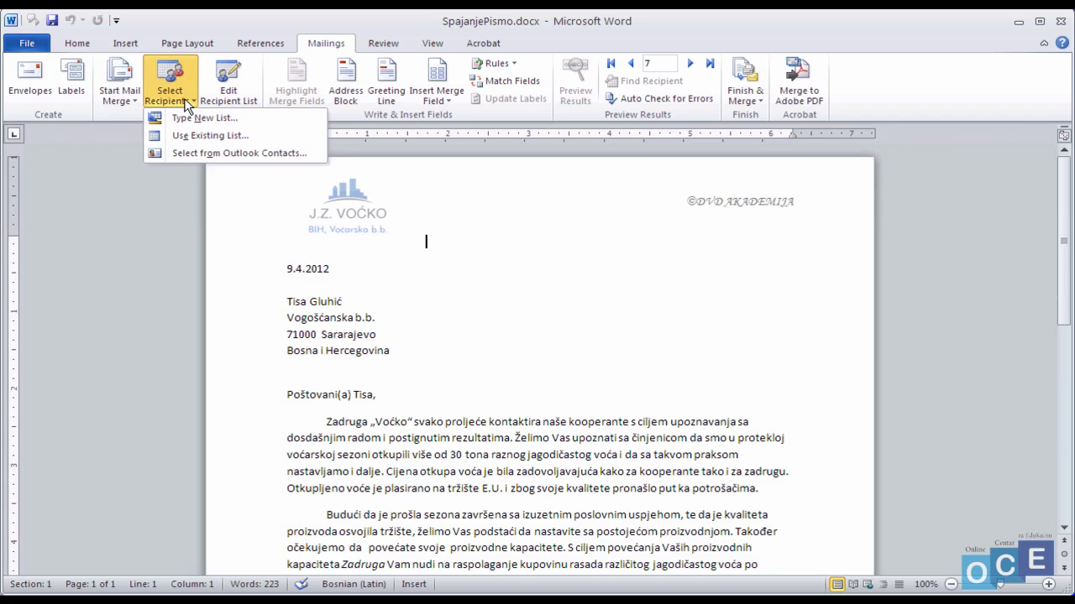
click(209, 135)
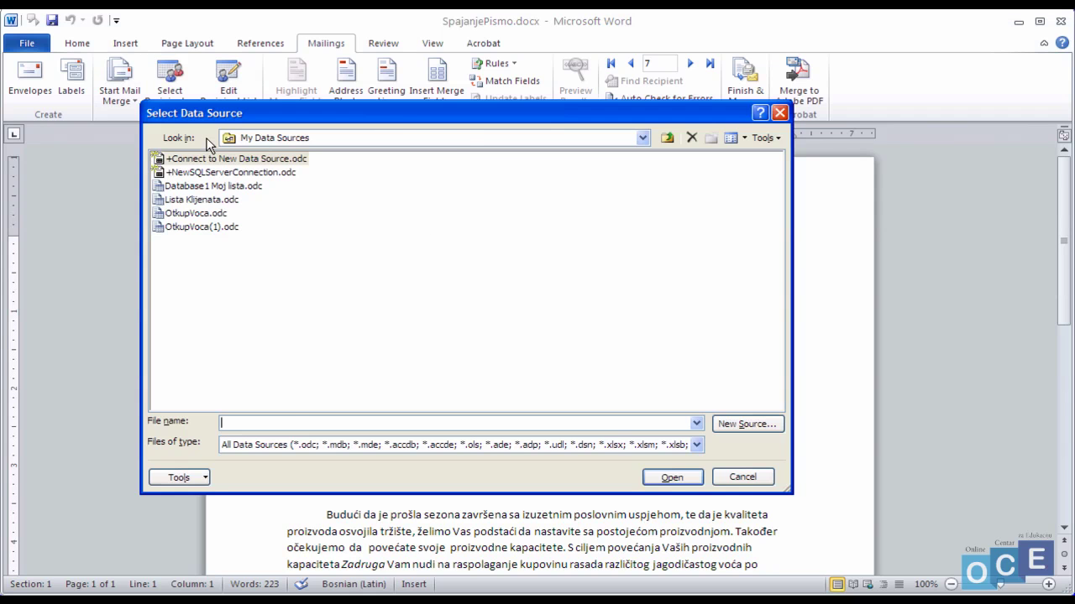
drag(247, 118, 393, 117)
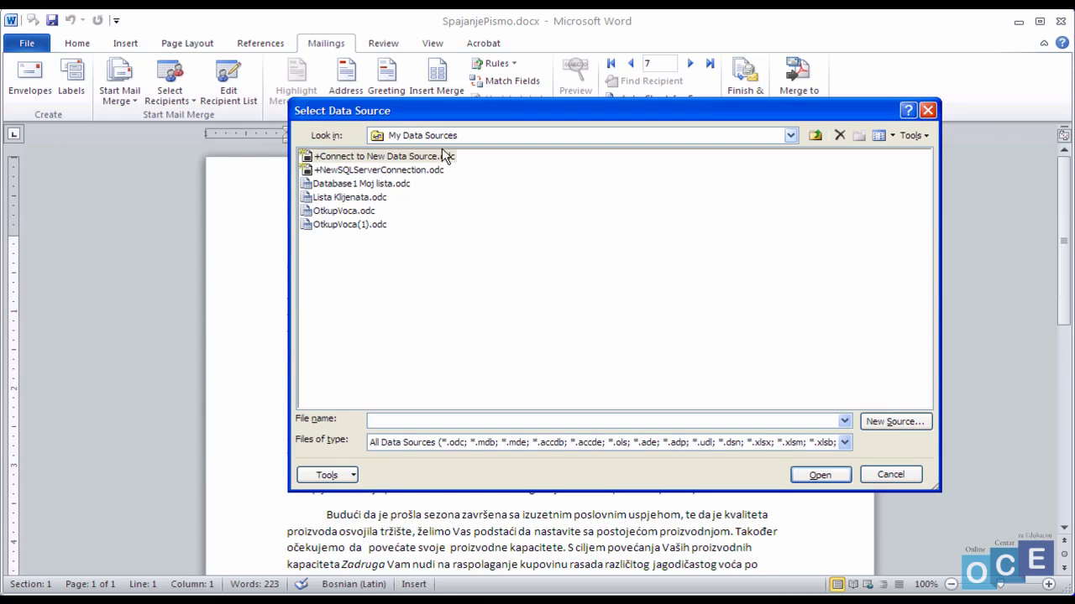
click(442, 137)
click(413, 153)
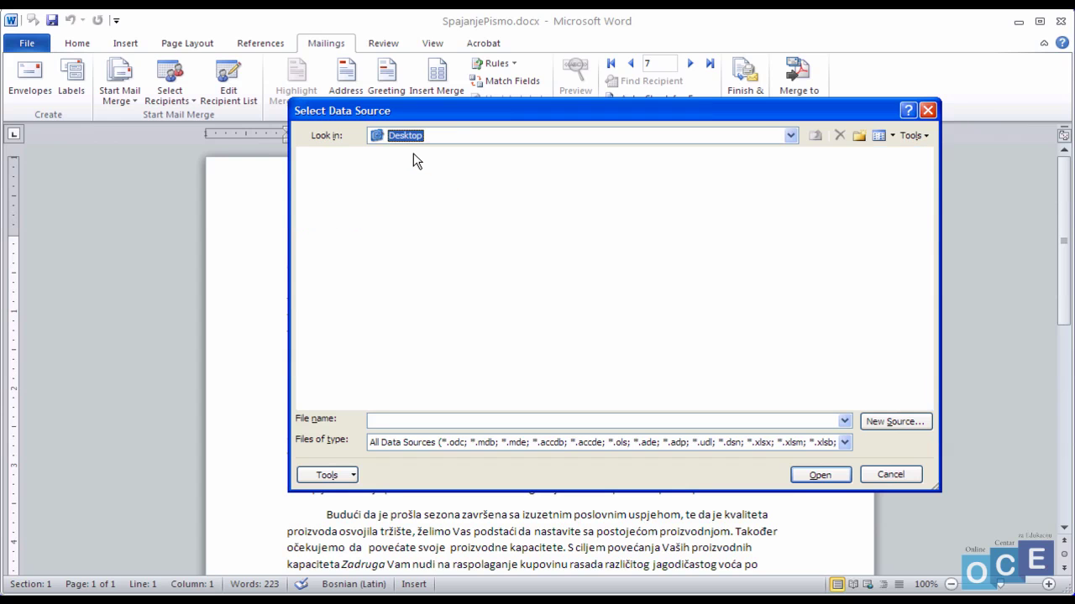
click(300, 197)
double_click(299, 198)
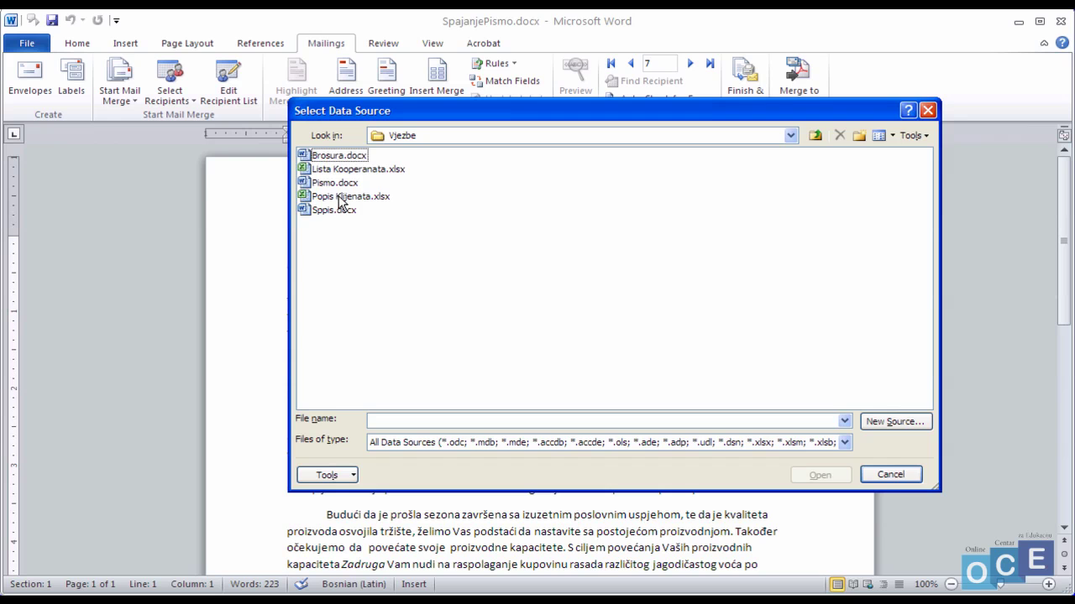
click(338, 196)
click(816, 476)
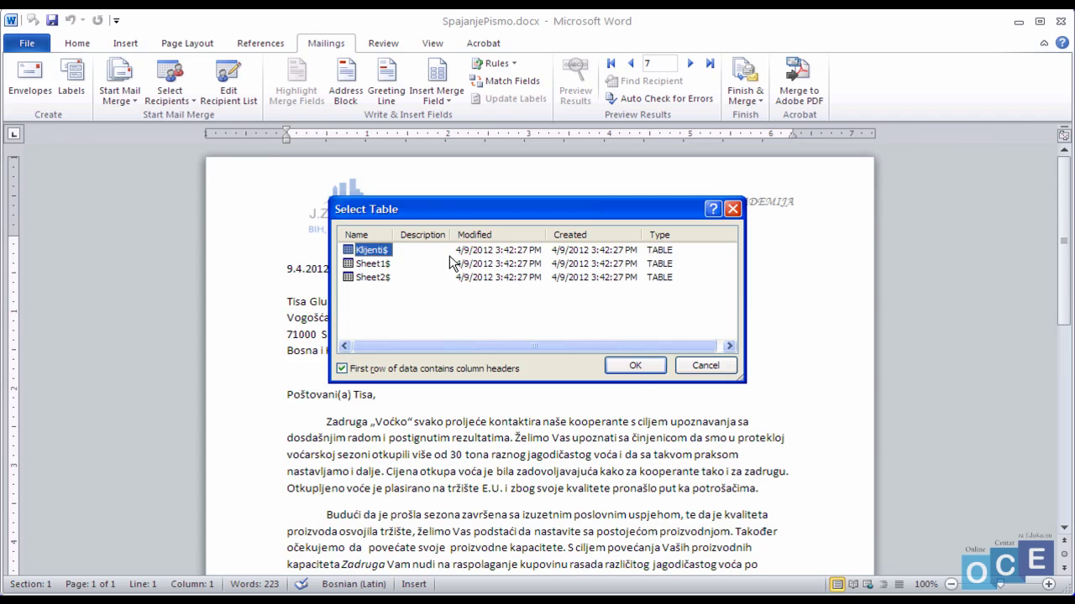
- Confirm Klijenti$ as the recipient table, then review and close its recipient list
click(636, 366)
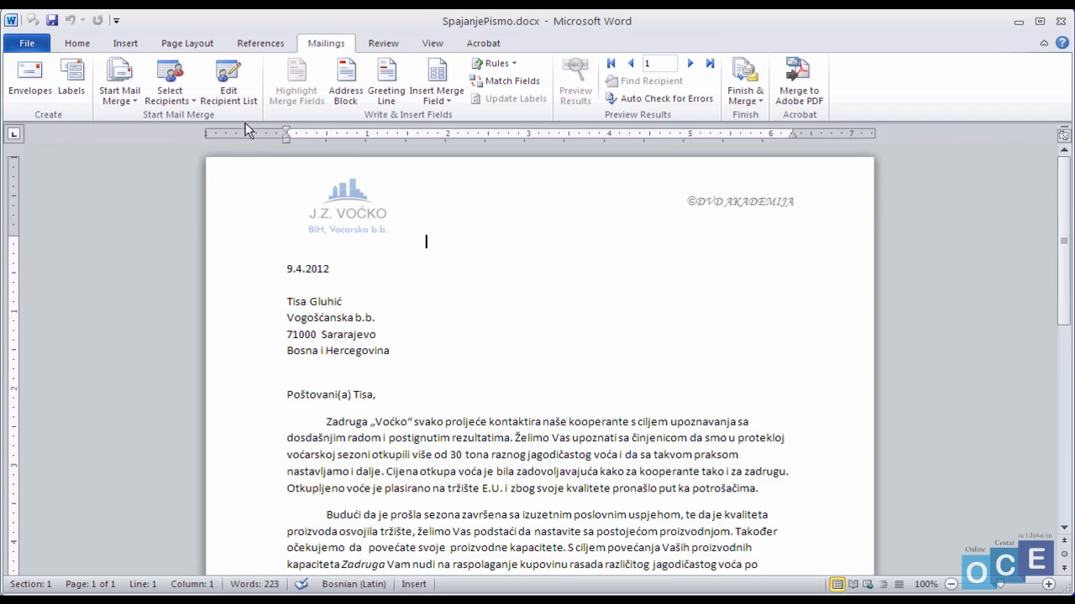
click(232, 91)
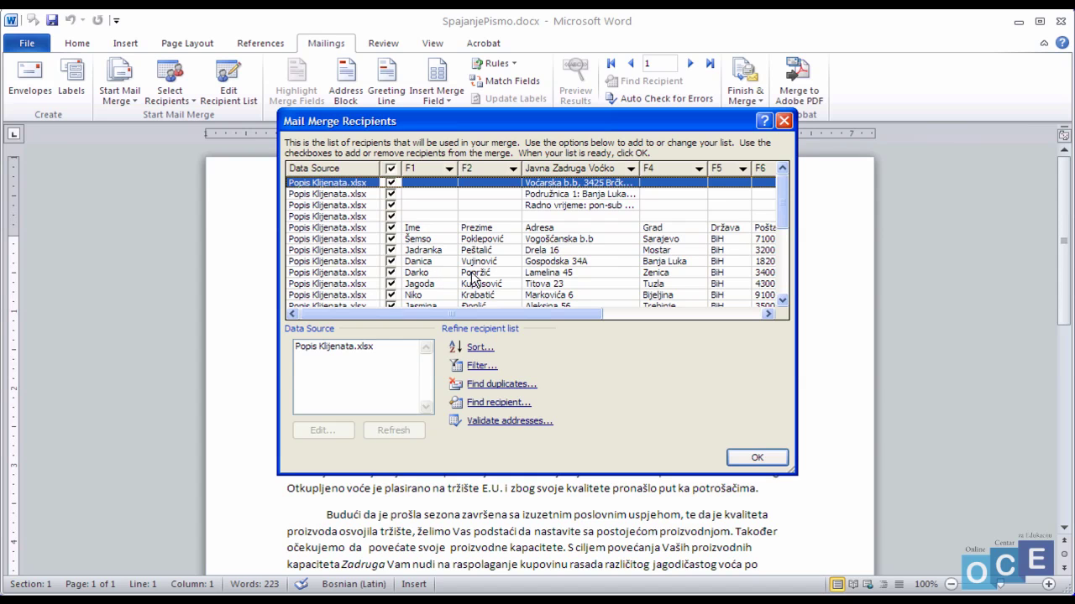
click(782, 123)
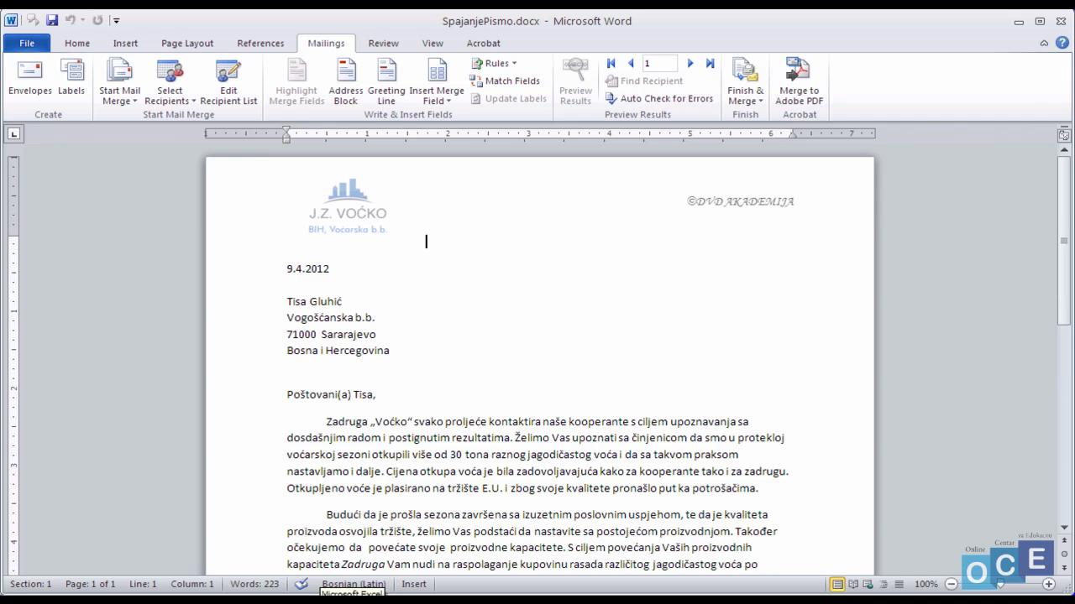
- Switch to Excel and open Popis Klijenata.xlsx from the recent workbooks
click(352, 600)
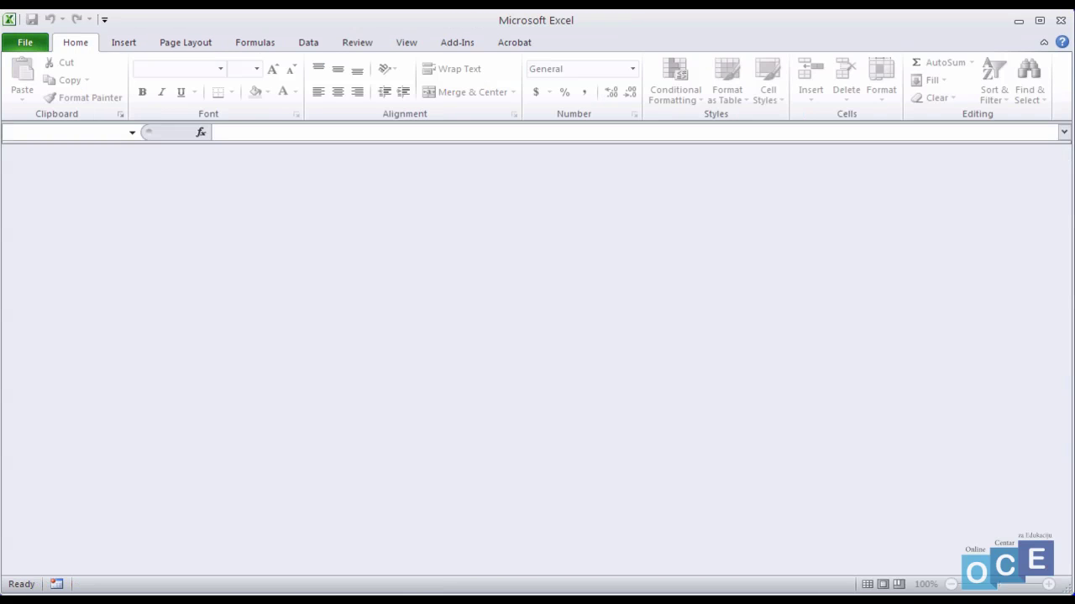
click(26, 46)
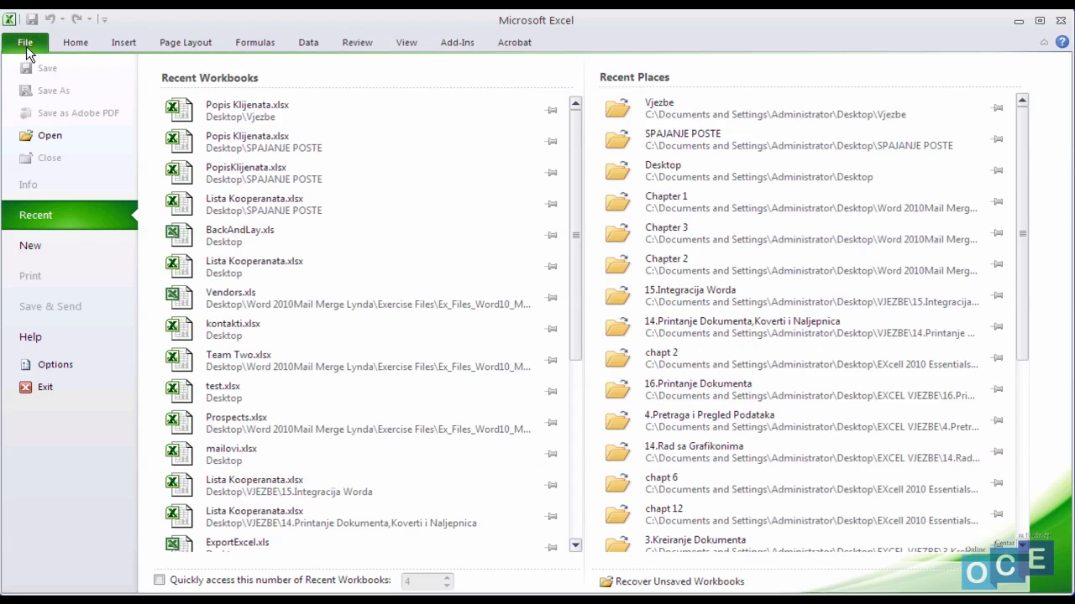
click(233, 118)
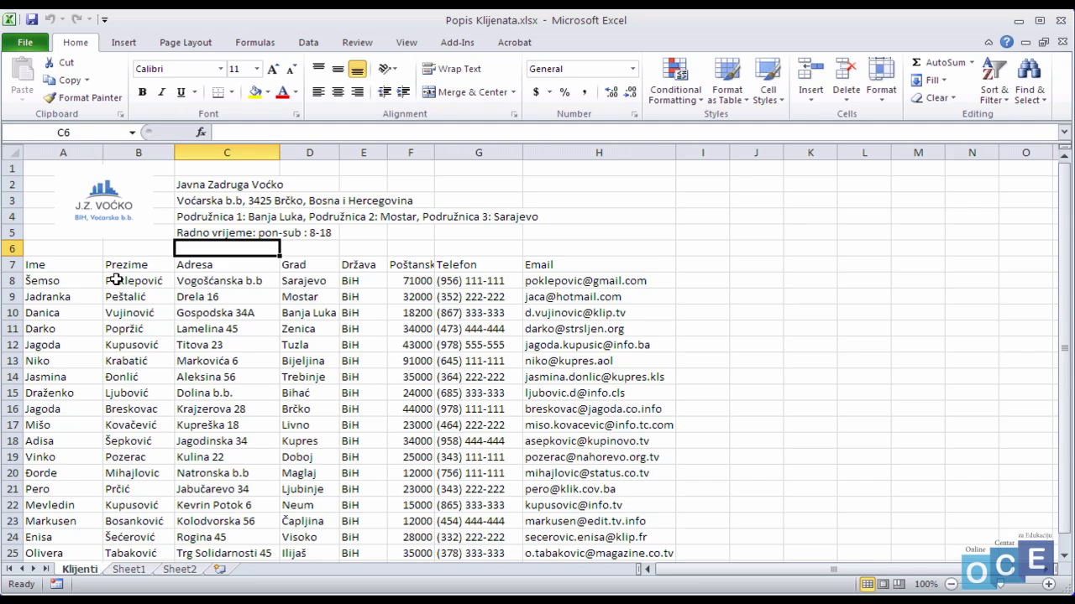
- Name the client table A7:H26 'popravk' via the Name Box, then return to Word
mouse_move(44, 266)
mouse_down()
mouse_move(351, 314)
mouse_move(581, 558)
mouse_move(581, 515)
mouse_up()
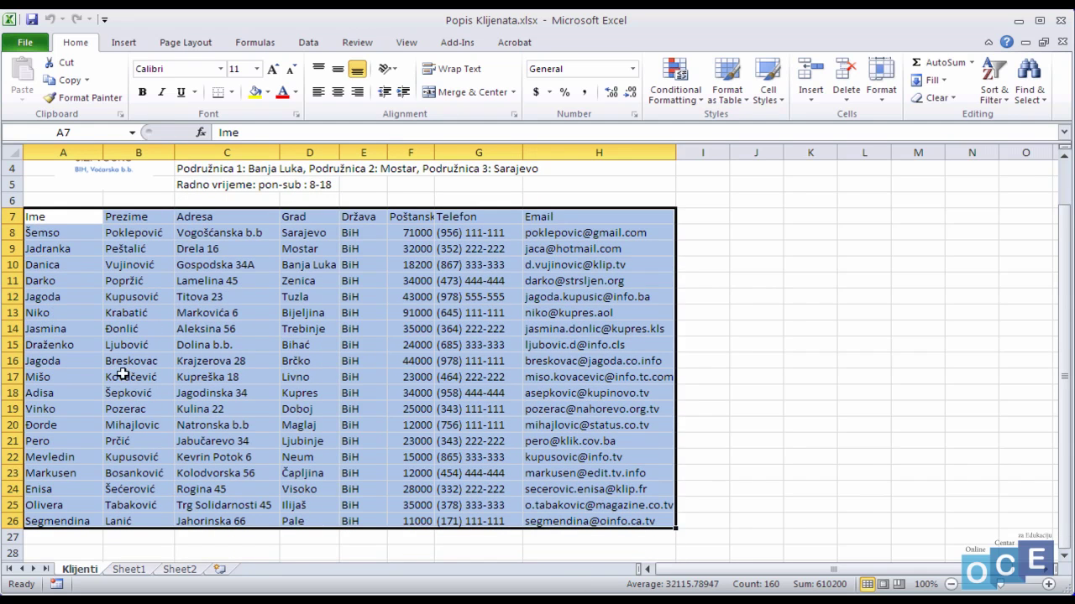
click(59, 132)
text(popravk)
key(Return)
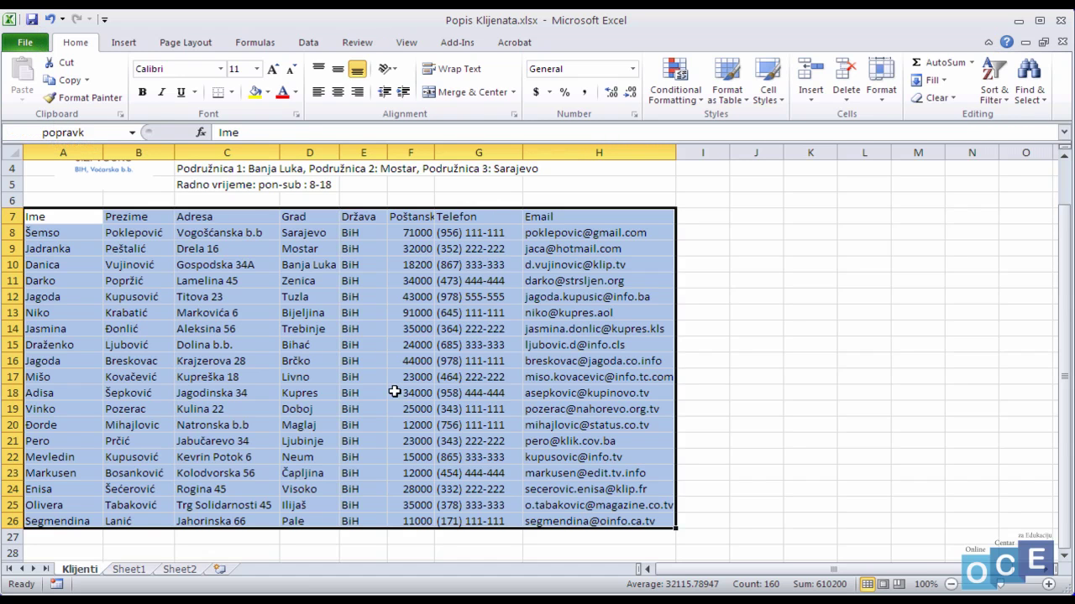
key(alt+Tab)
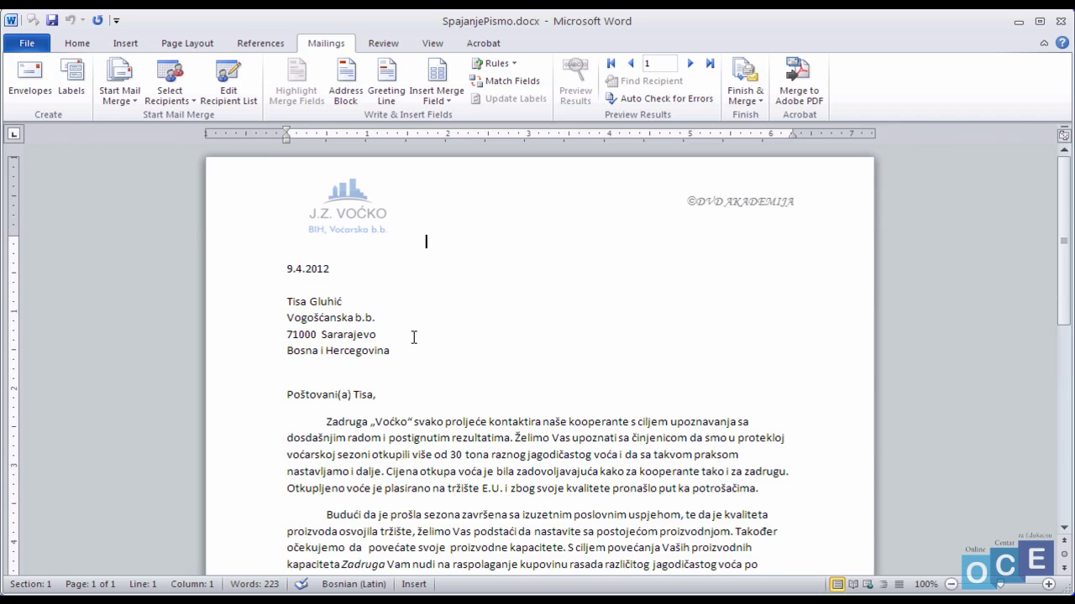
- Reopen Popis Klijenata.xlsx from Desktop > Vjezbe as an existing recipient list
click(191, 105)
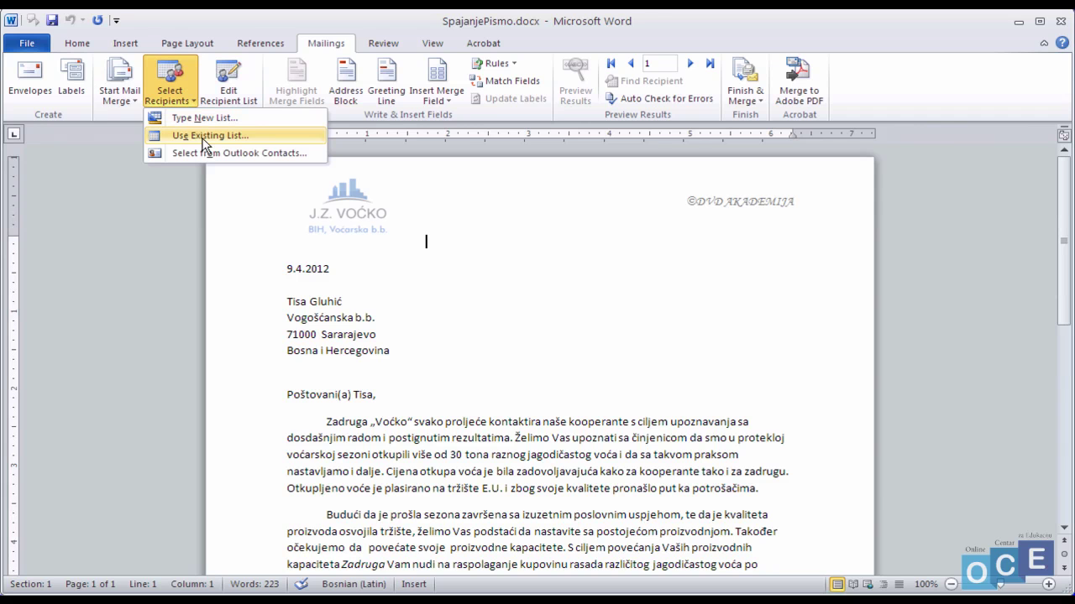
click(204, 135)
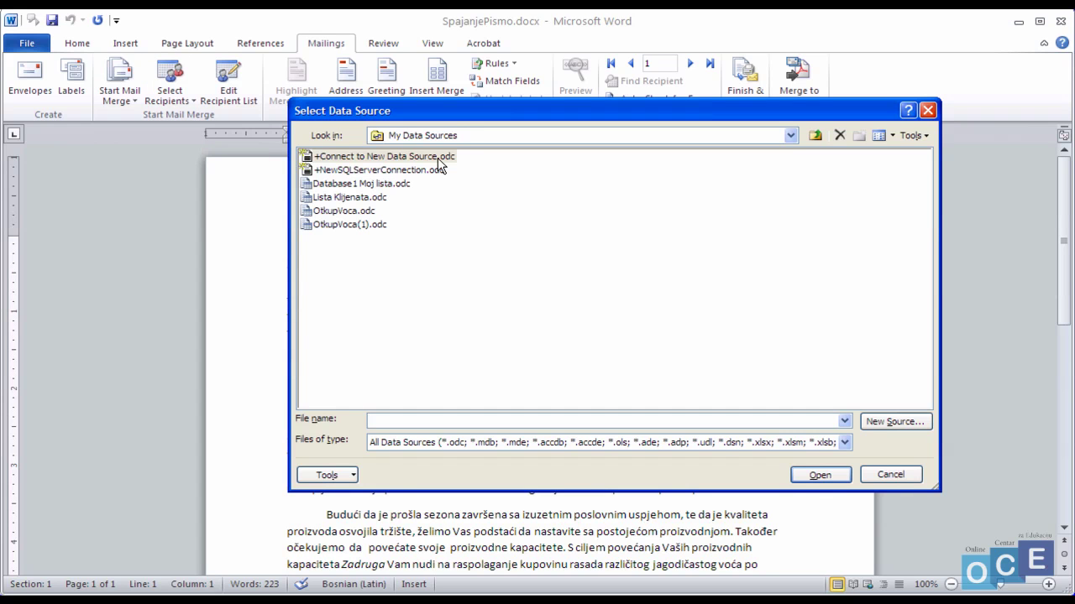
click(463, 137)
click(412, 152)
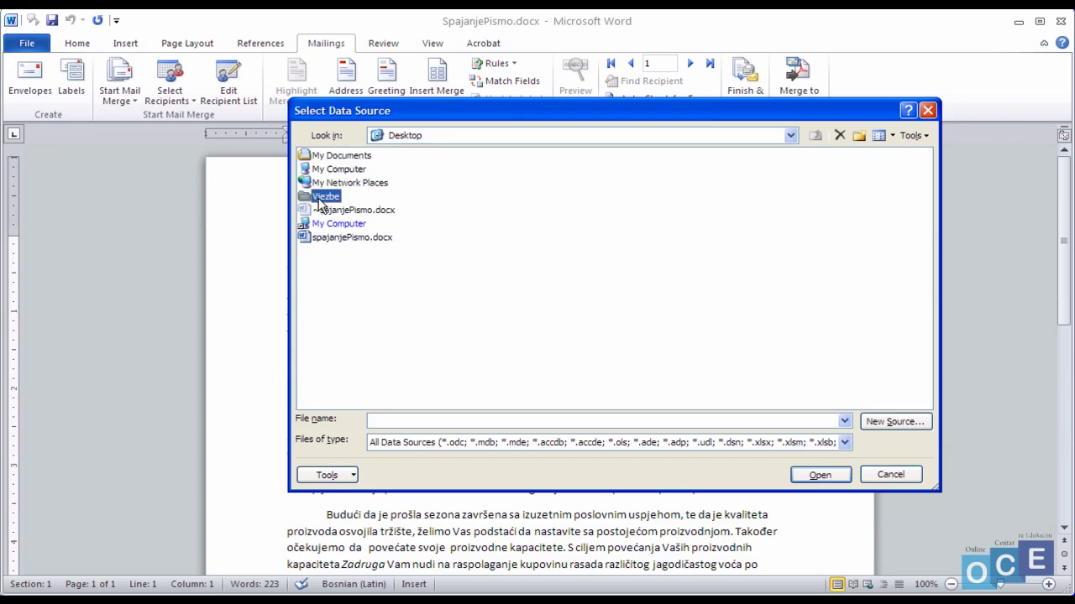
double_click(321, 197)
click(331, 212)
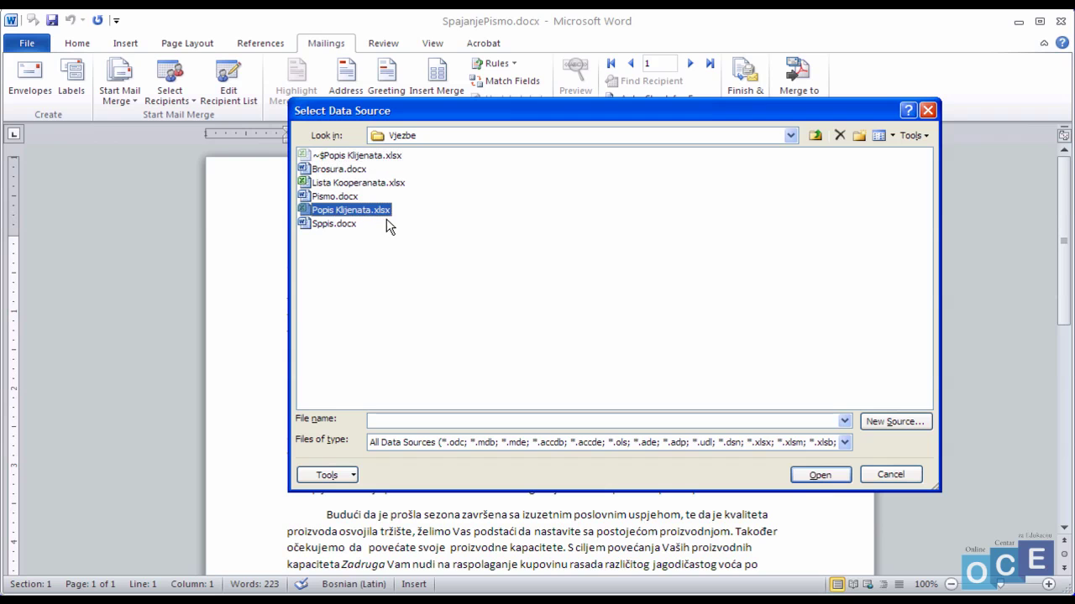
click(814, 477)
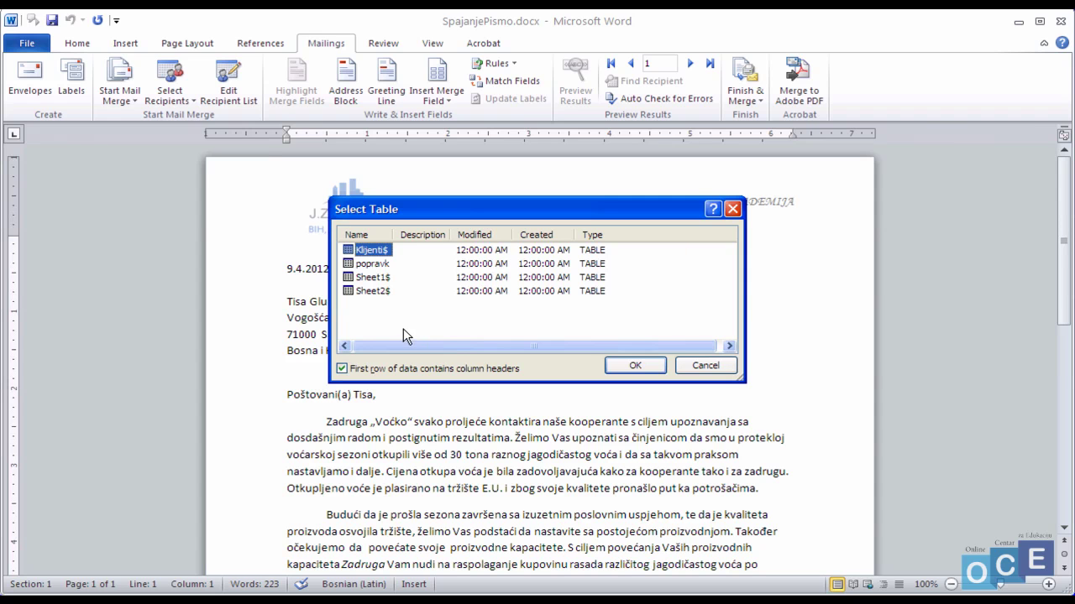
- Use the popravk range as the recipient table and check its Prezime, Ime, Adresa, Grad columns
click(374, 265)
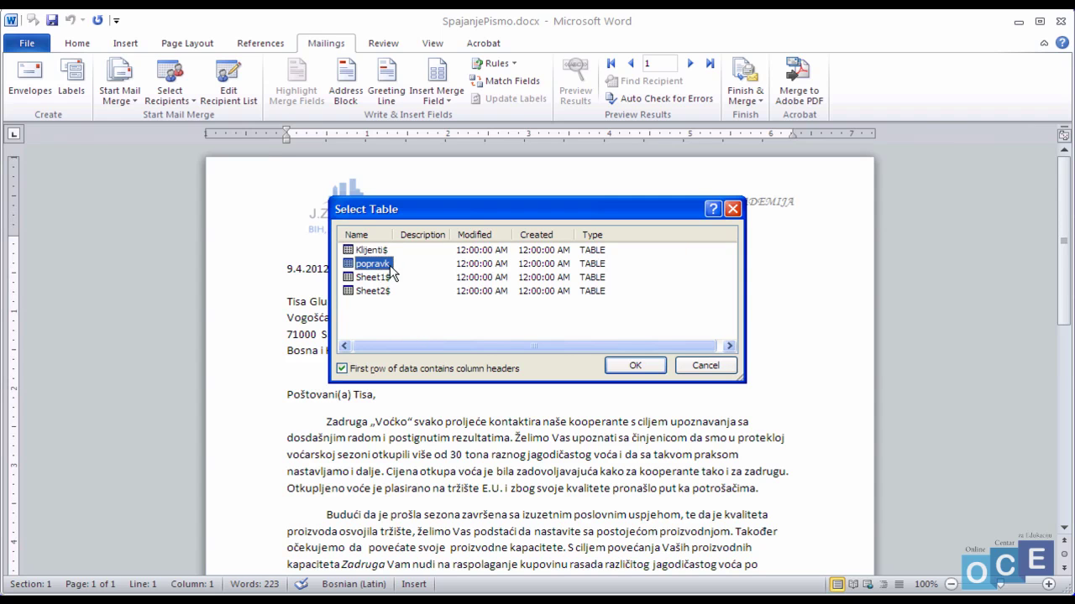
click(632, 370)
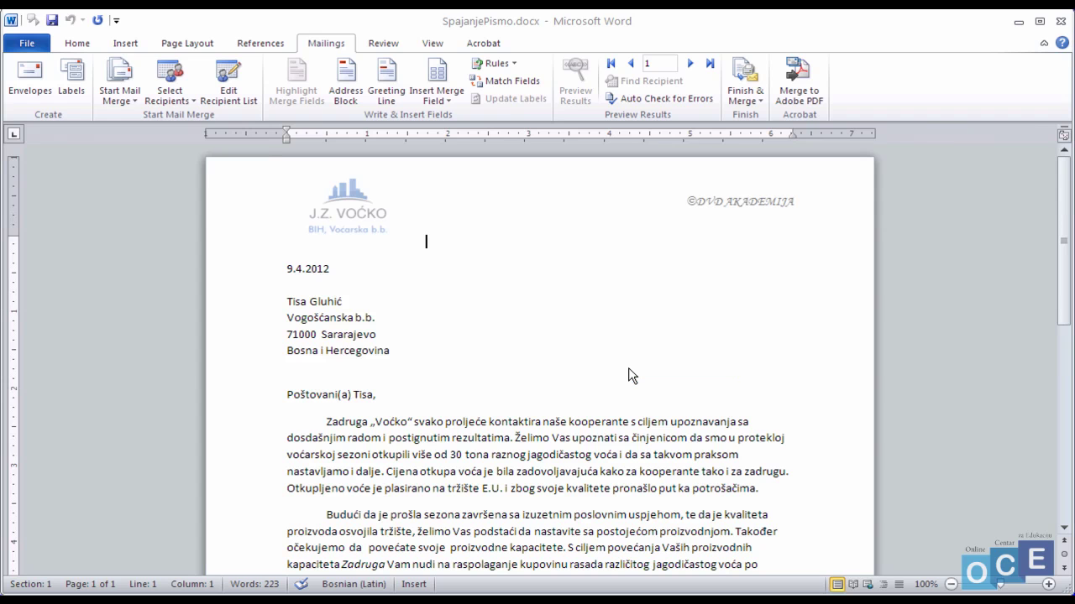
click(233, 84)
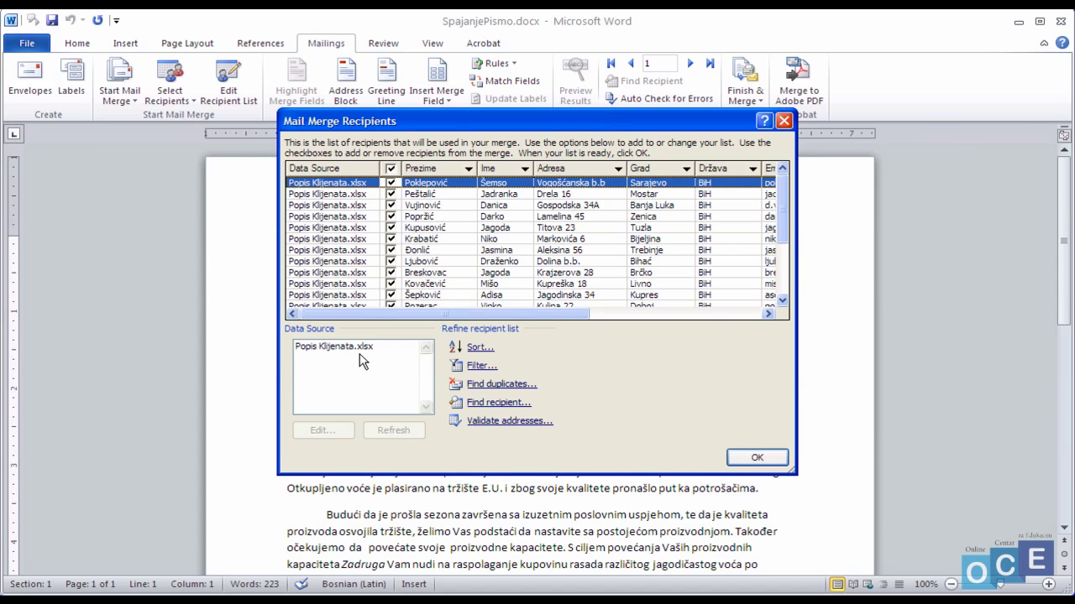
mouse_move(788, 237)
mouse_down()
mouse_move(787, 301)
mouse_move(784, 216)
mouse_up()
mouse_move(569, 315)
mouse_down()
mouse_move(745, 315)
mouse_move(530, 315)
mouse_up()
click(756, 458)
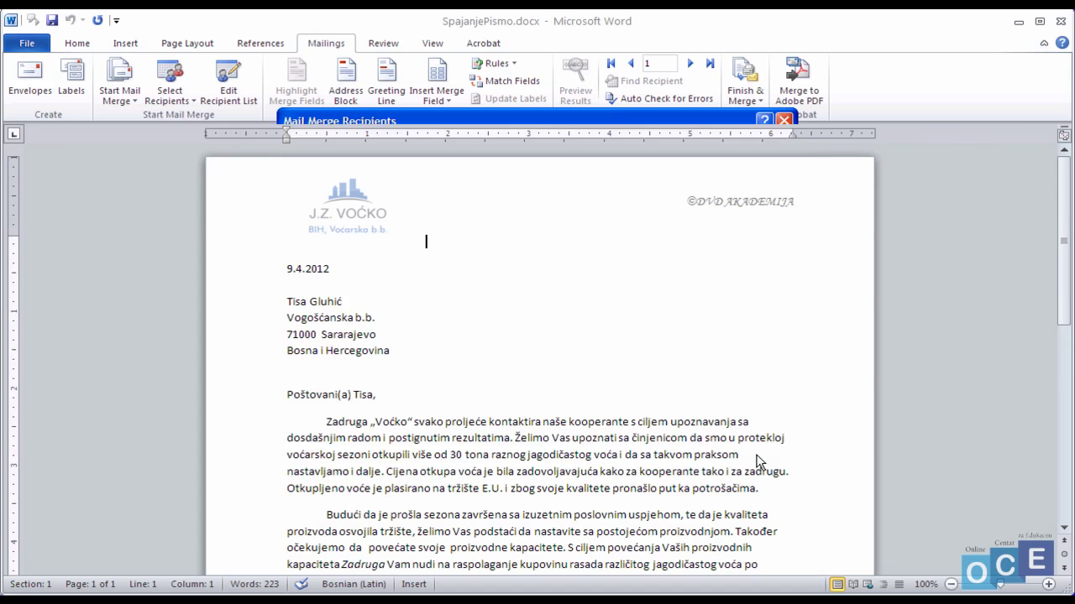